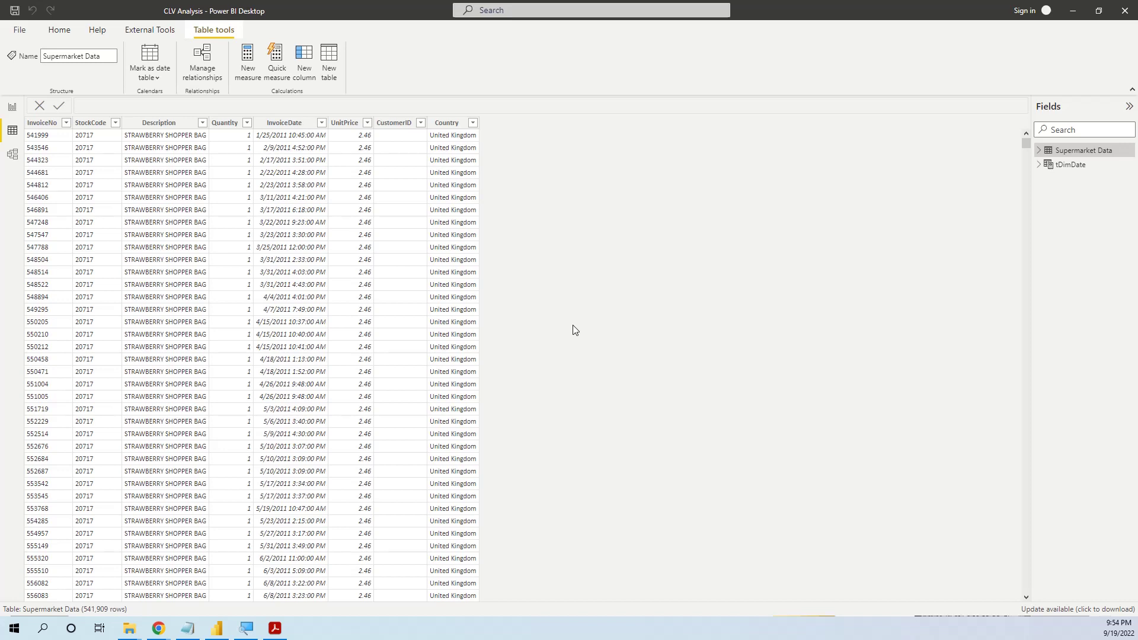
Inspect the Supermarket Data table's CSV source settings without changes, then return to data view
{"action": "mouse_move", "coordinate": [1072, 153]}
{"action": "right_click", "coordinate": [1080, 153]}
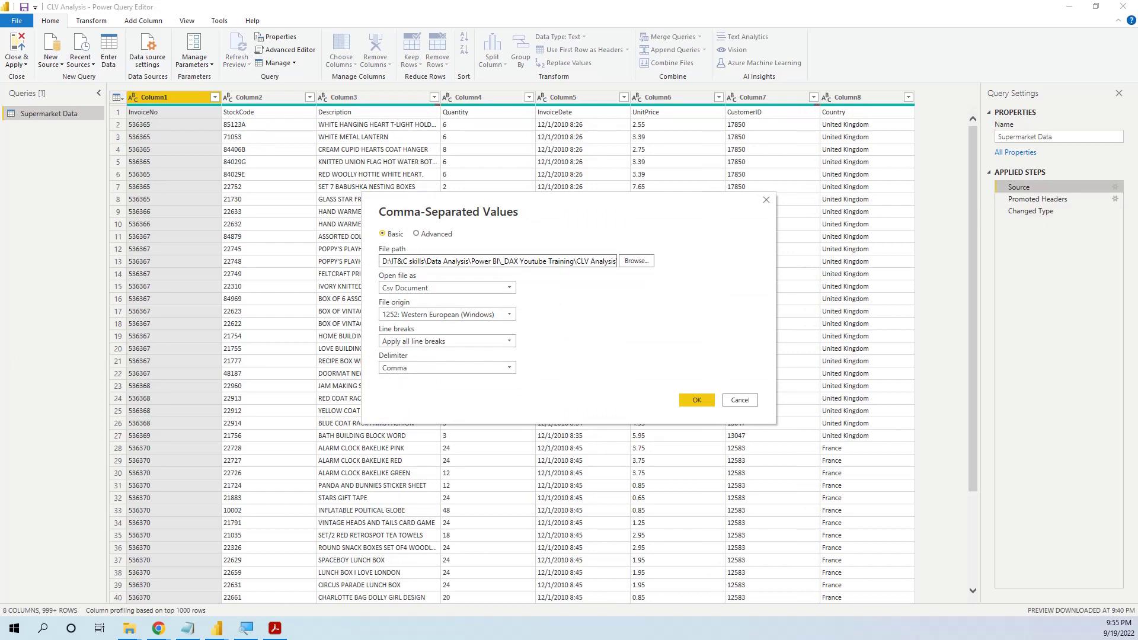
{"action": "left_click", "coordinate": [741, 400]}
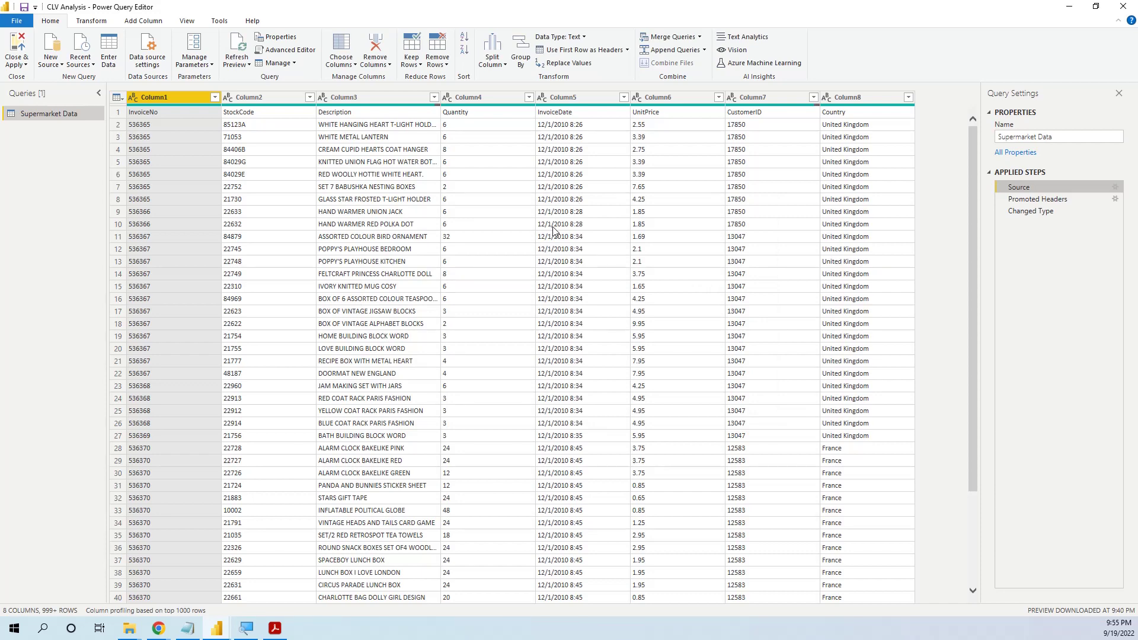
{"action": "key", "text": "alt+Tab"}
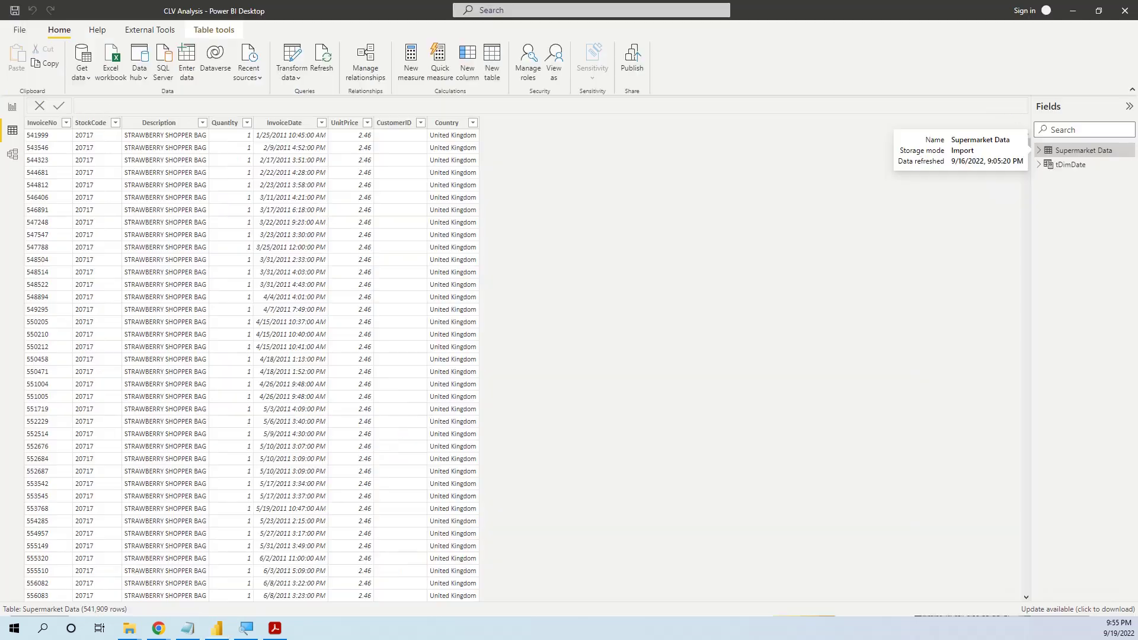
Connect to the AdventureWorksDW2019 SQL Server database and load the FactInternetSales table
{"action": "left_click", "coordinate": [86, 78]}
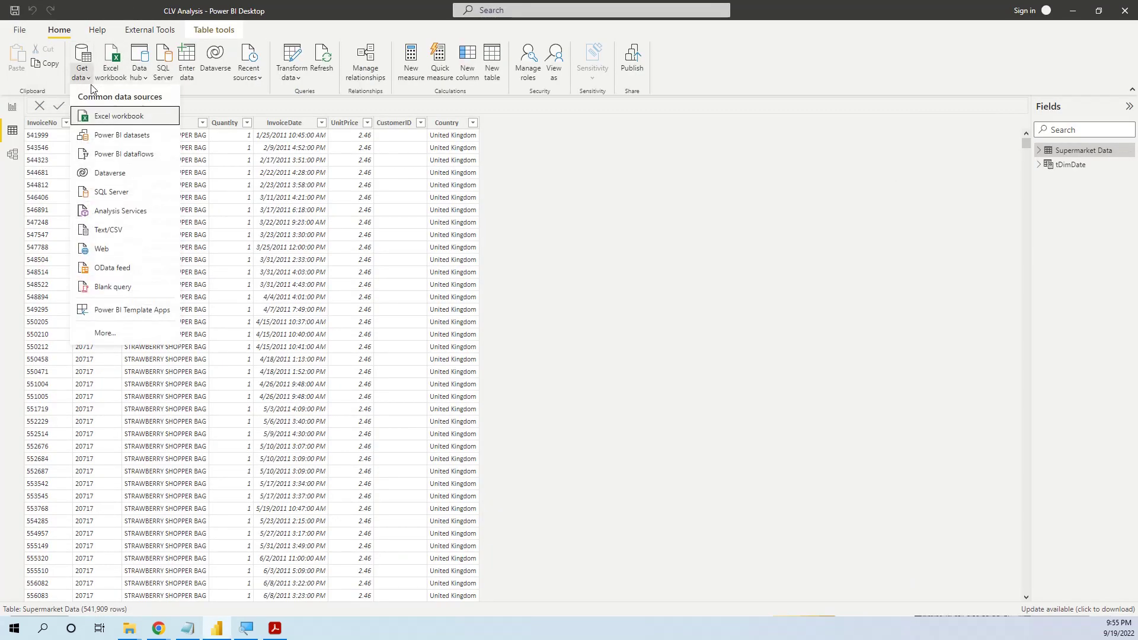
{"action": "left_click", "coordinate": [120, 190]}
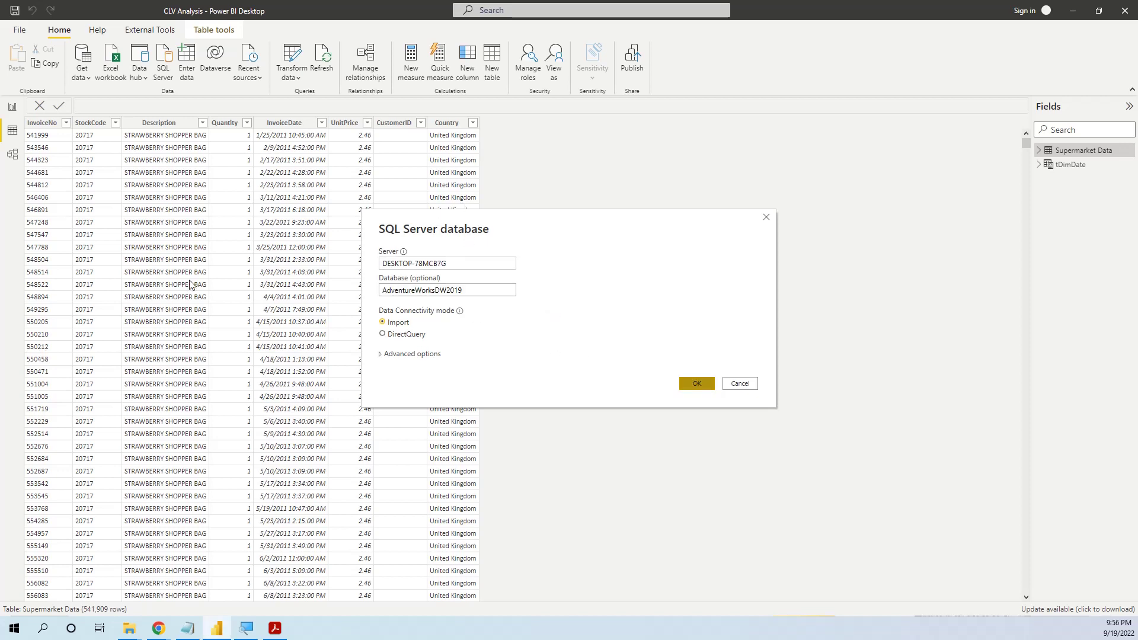
{"action": "left_click", "coordinate": [697, 384]}
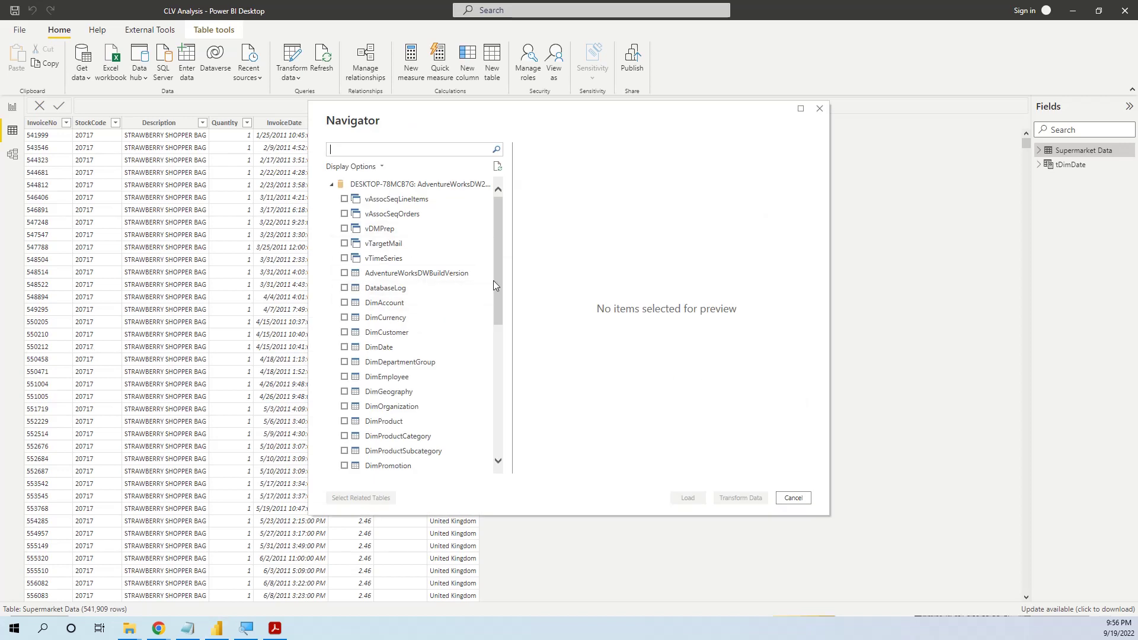
{"action": "left_click_drag", "start_coordinate": [493, 280], "coordinate": [501, 389]}
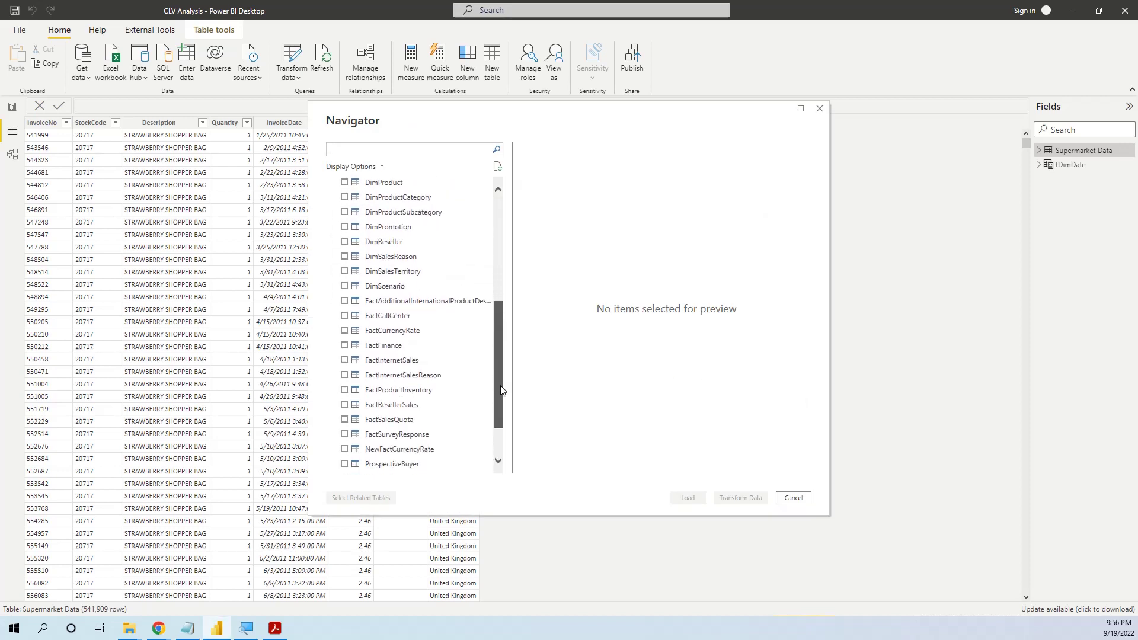
{"action": "left_click", "coordinate": [344, 360]}
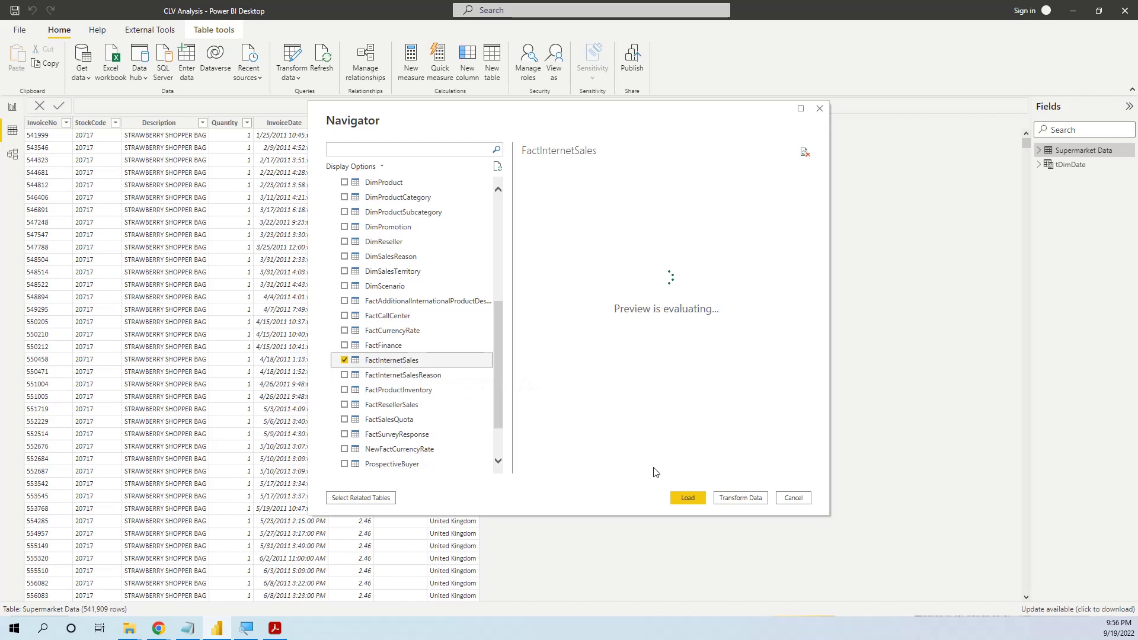
{"action": "left_click", "coordinate": [688, 498]}
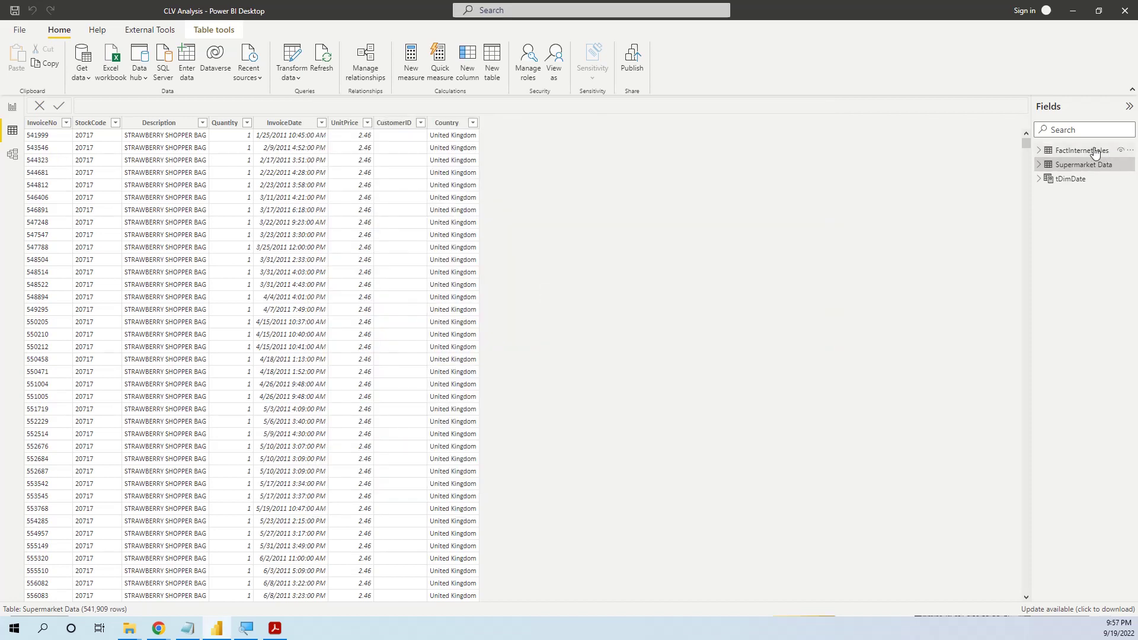
Compare FactInternetSales's 60,398 rows with Supermarket Data, ending on FactInternetSales
{"action": "left_click", "coordinate": [1096, 152]}
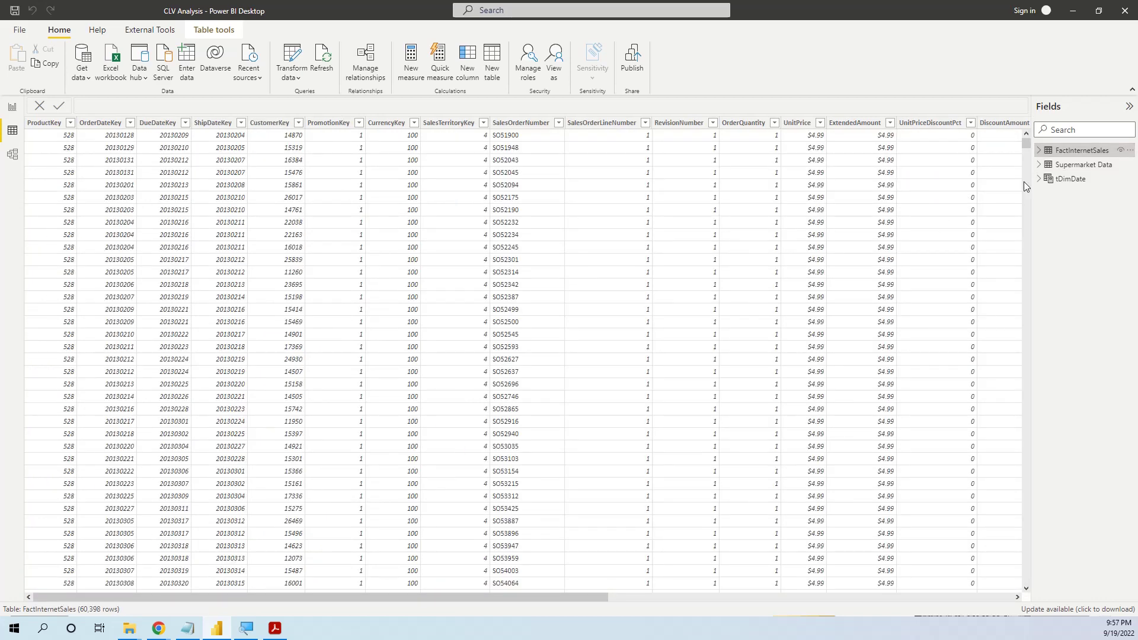
{"action": "left_click", "coordinate": [1074, 166]}
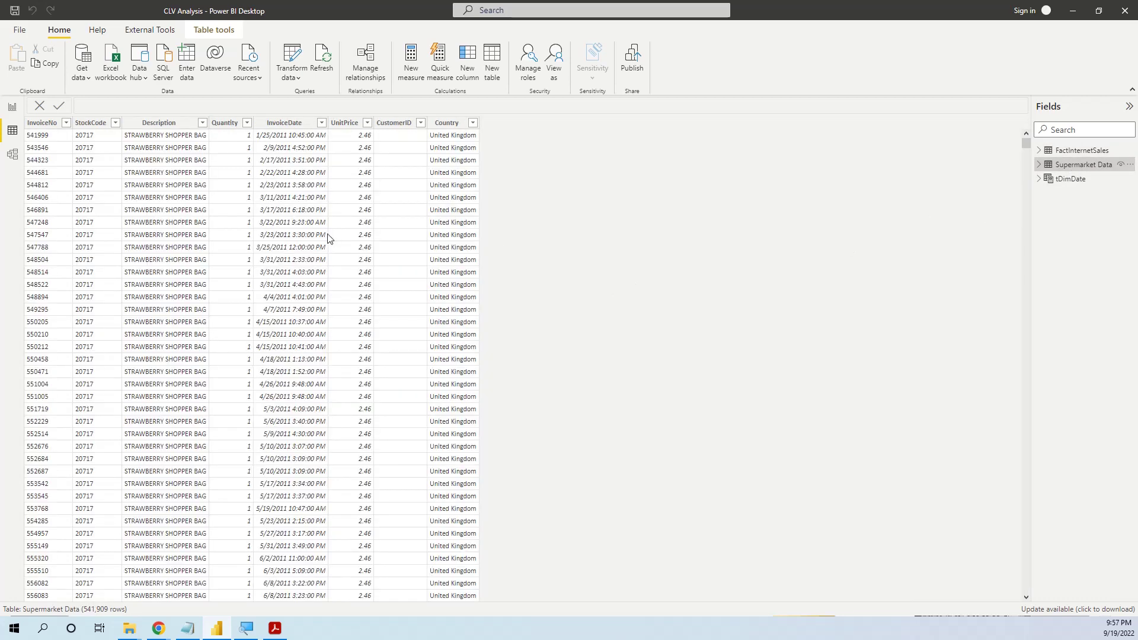
{"action": "left_click", "coordinate": [1075, 152]}
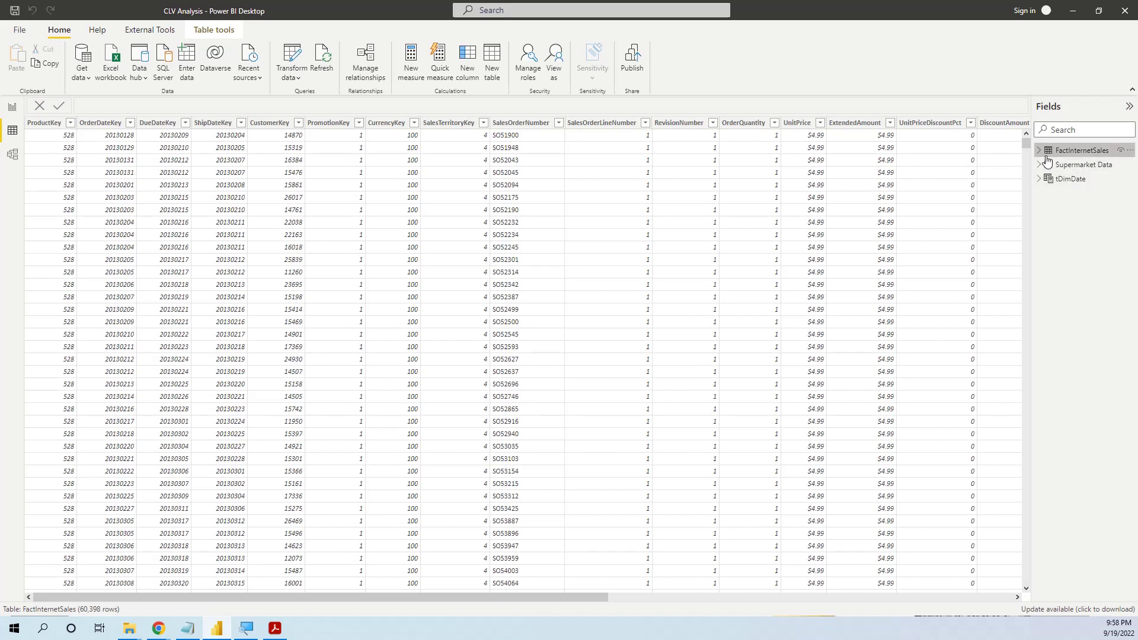
Edit the FactInternetSales query and select its Source code lines in Advanced Editor, cancelling without changes
{"action": "left_click", "coordinate": [1131, 153]}
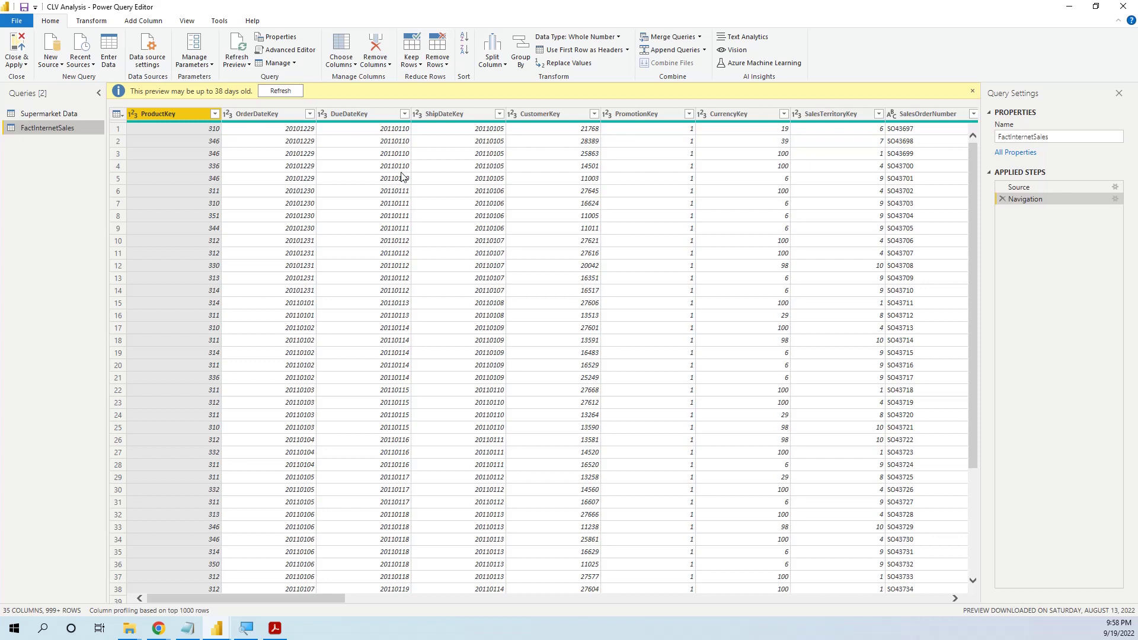
{"action": "left_click", "coordinate": [294, 52]}
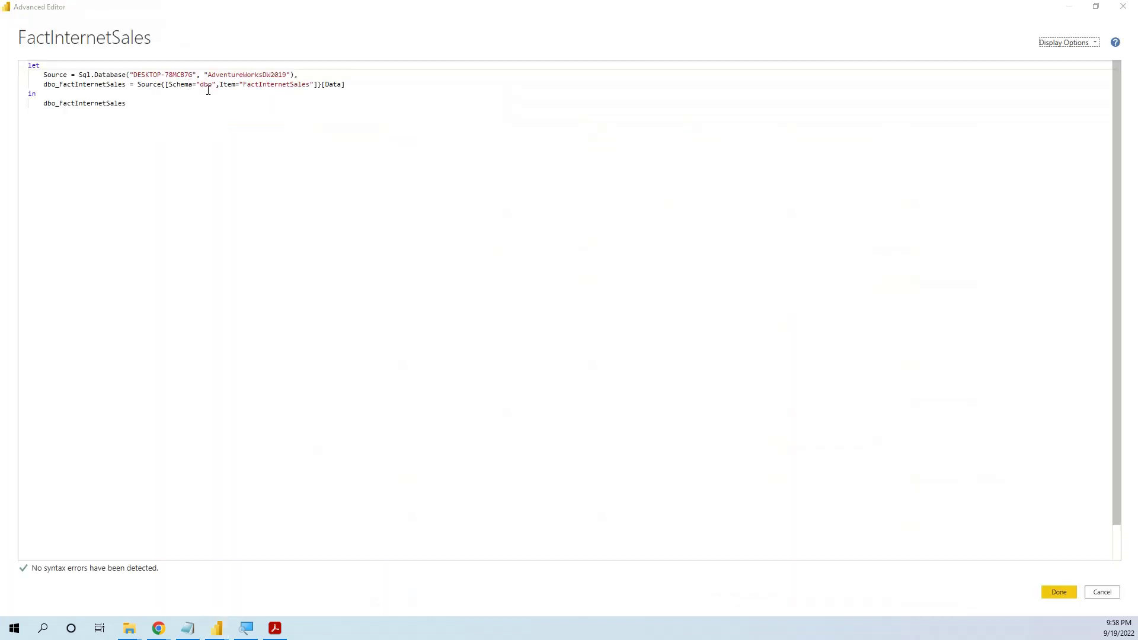
{"action": "left_click_drag", "start_coordinate": [346, 85], "coordinate": [24, 80]}
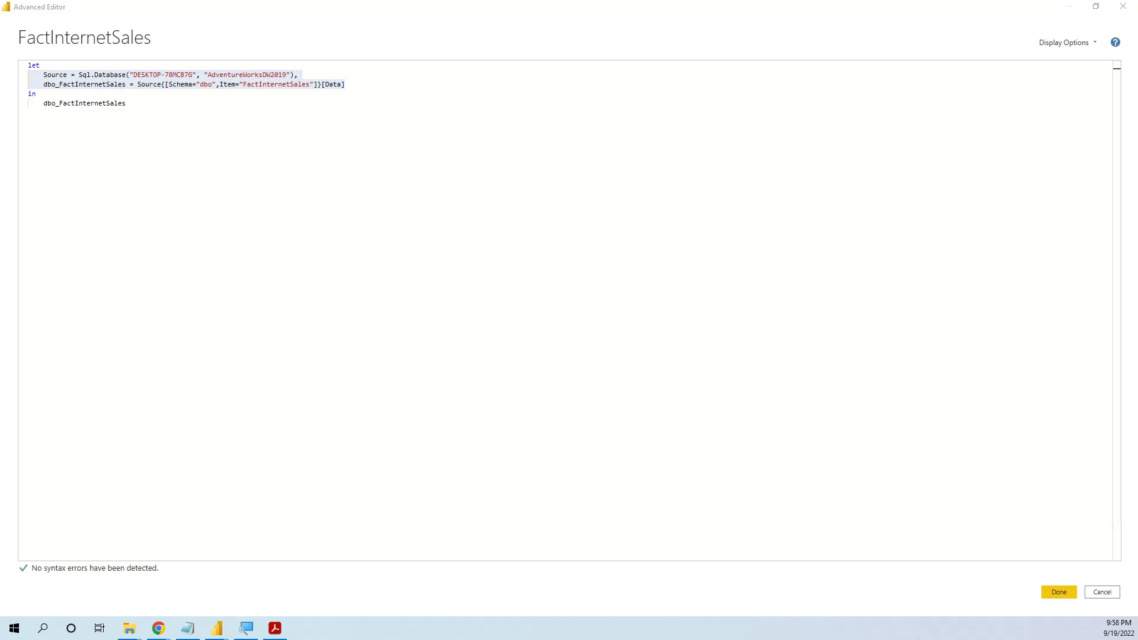
{"action": "left_click", "coordinate": [1102, 592]}
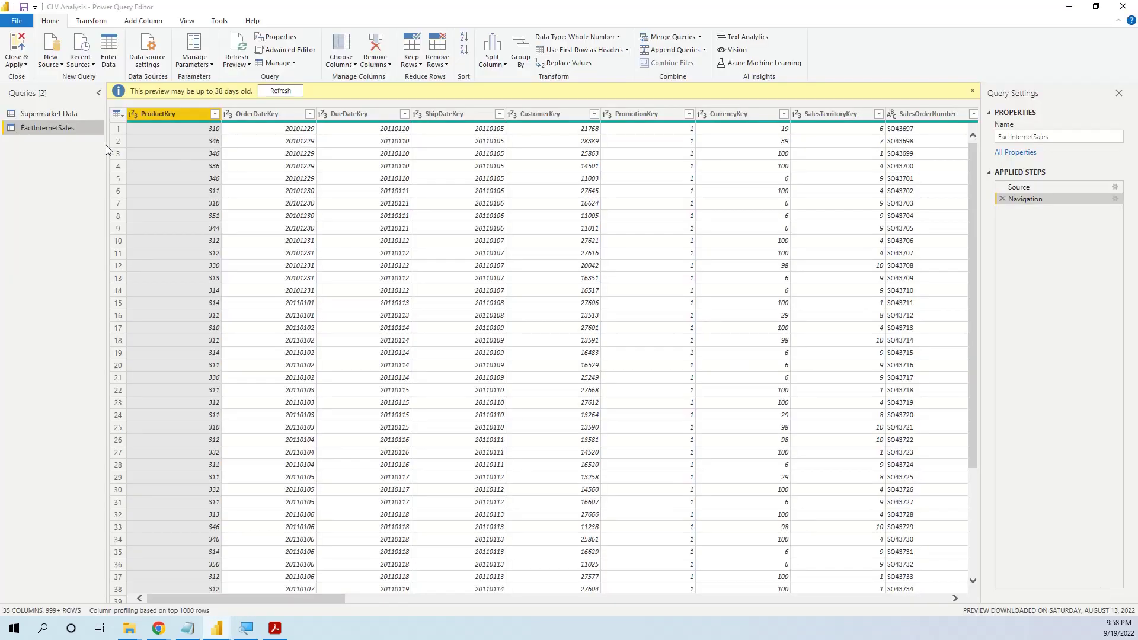
{"action": "left_click", "coordinate": [17, 62]}
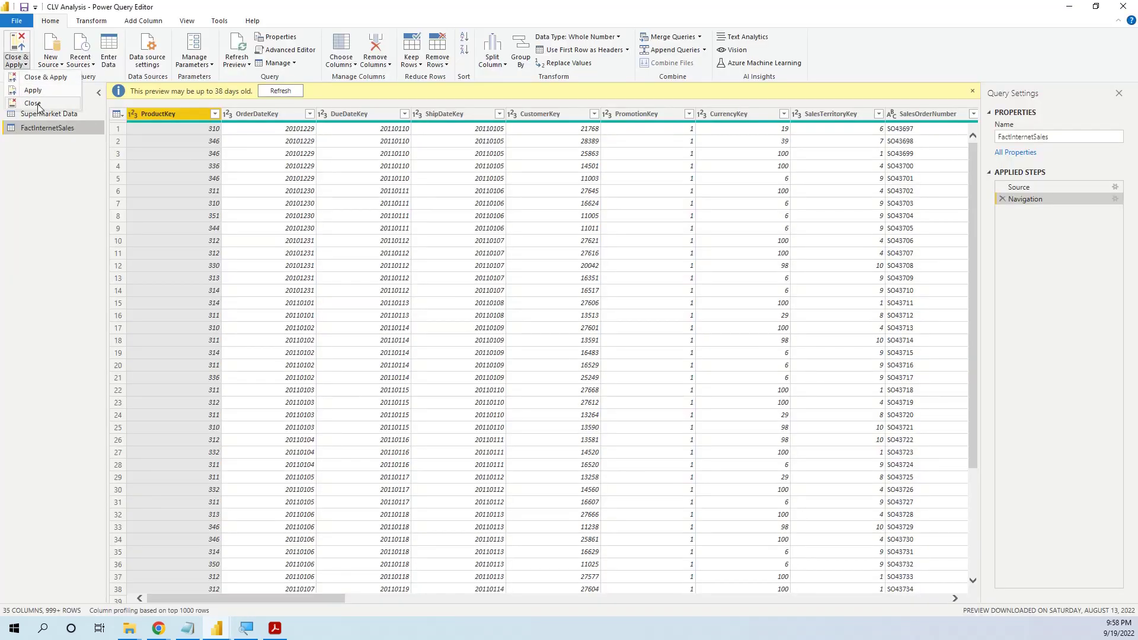
{"action": "key", "text": "Escape"}
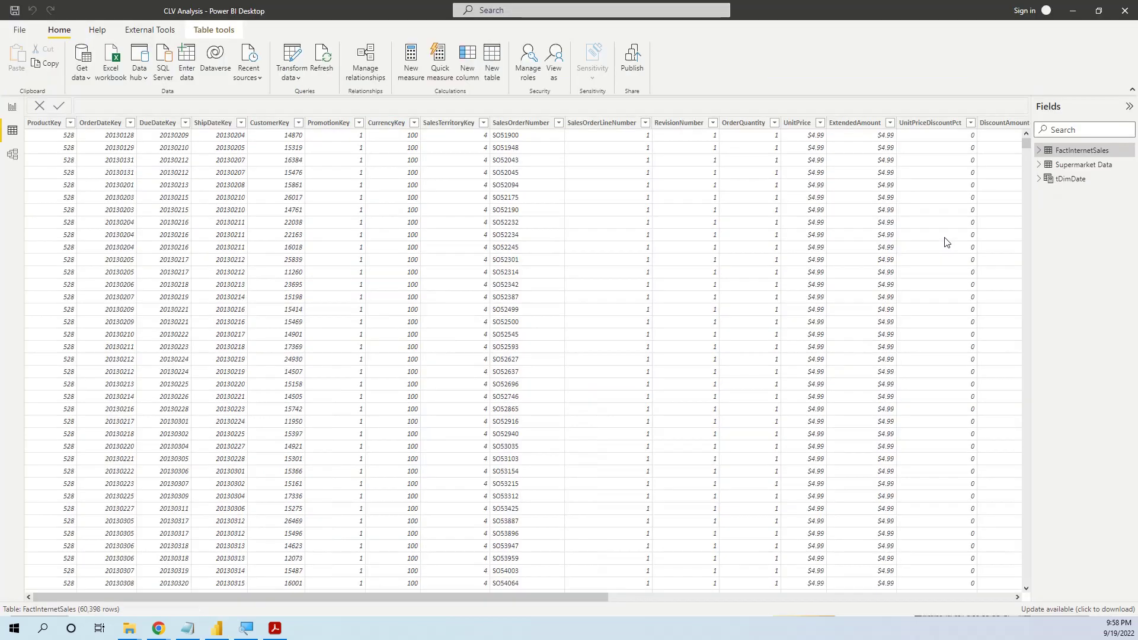
Open the Supermarket Data query's M code in Advanced Editor
{"action": "right_click", "coordinate": [1128, 165]}
{"action": "left_click", "coordinate": [1129, 166]}
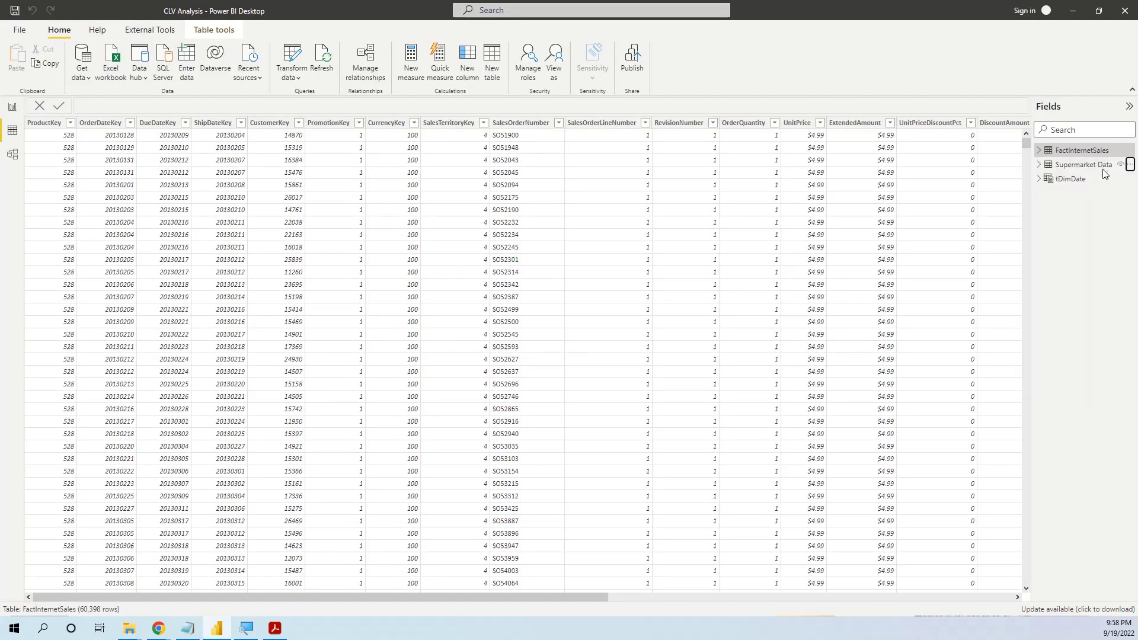
{"action": "left_click", "coordinate": [1130, 165]}
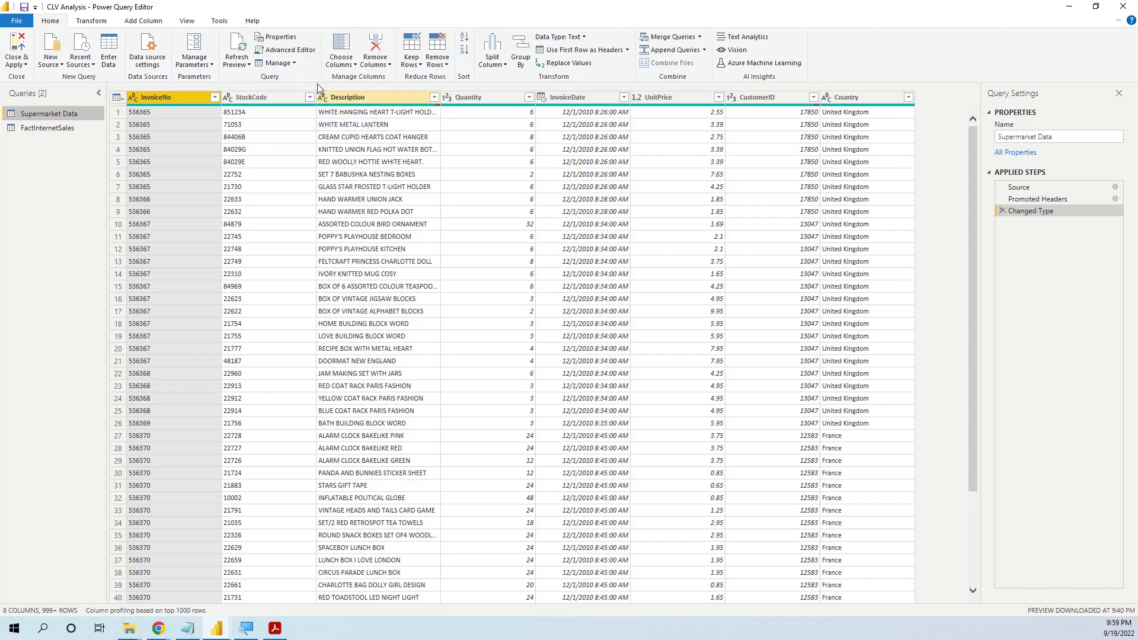
{"action": "left_click", "coordinate": [293, 52]}
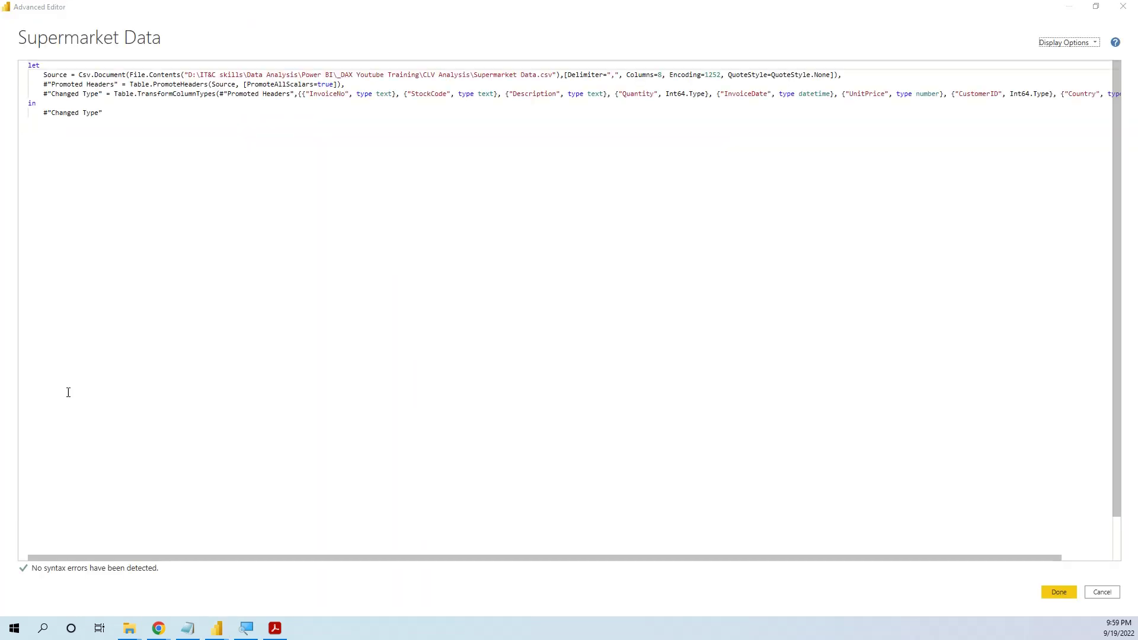
Replace the Csv.Document Source line with the pasted Sql.Database FactInternetSales lines and apply
{"action": "left_click", "coordinate": [840, 75]}
{"action": "left_click_drag", "start_coordinate": [840, 75], "coordinate": [533, 85]}
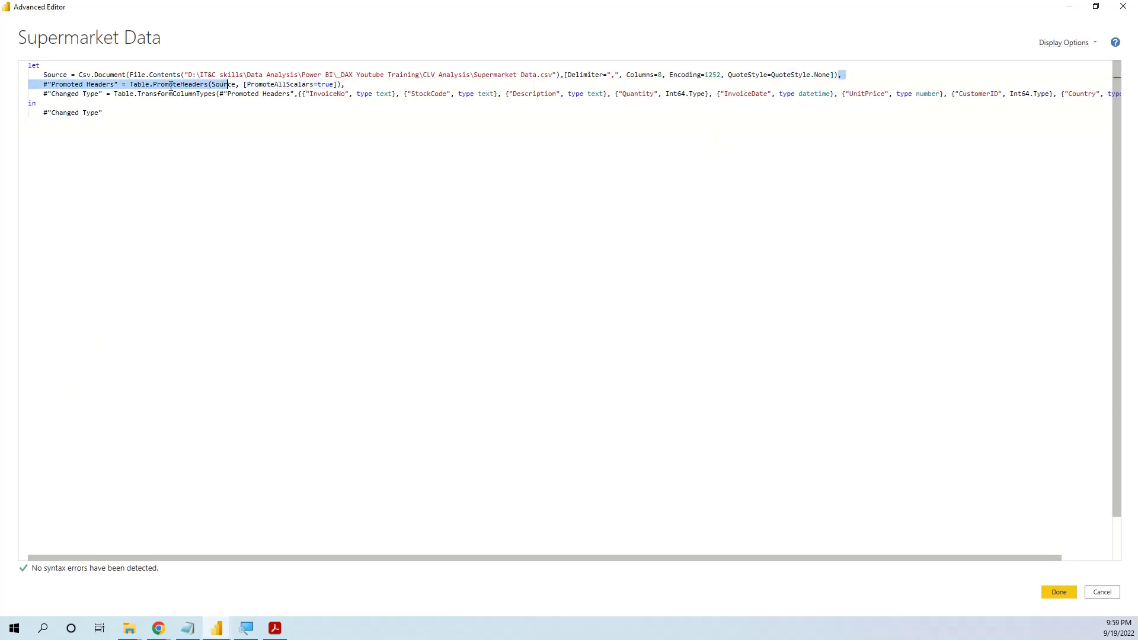
{"action": "left_click_drag", "start_coordinate": [171, 87], "coordinate": [56, 72]}
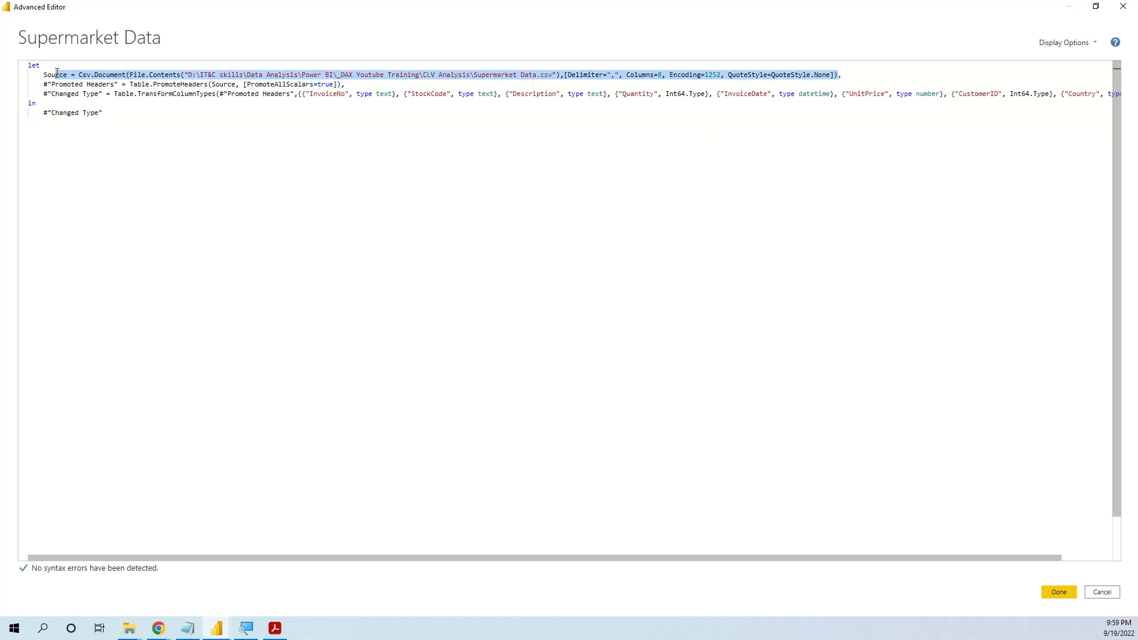
{"action": "key", "text": "BackSpace"}
{"action": "key", "text": "BackSpace"}
{"action": "key", "text": "BackSpace"}
{"action": "key", "text": "BackSpace"}
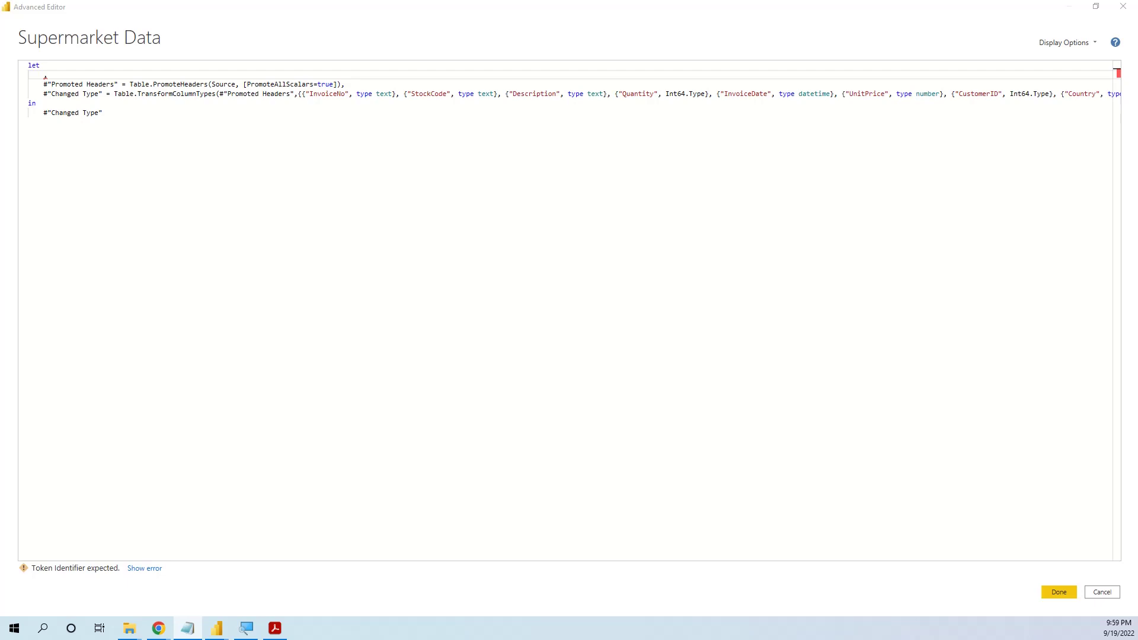
{"action": "left_click", "coordinate": [45, 79]}
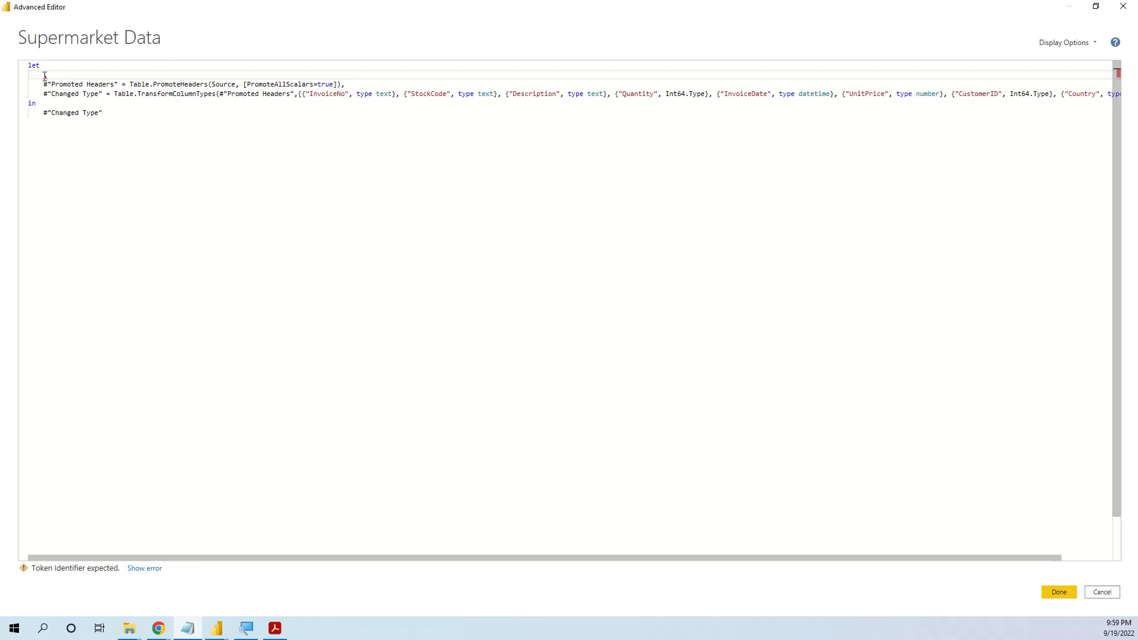
{"action": "type", "text": "Source = Sql.Database(\"DESKTOP-78MCB7G\", \"AdventureWorksDW2019\"),     dbo_FactInternetSales = Source{[Schema=\"dbo\",Item=\"FactInternetSales\"]}[Data],"}
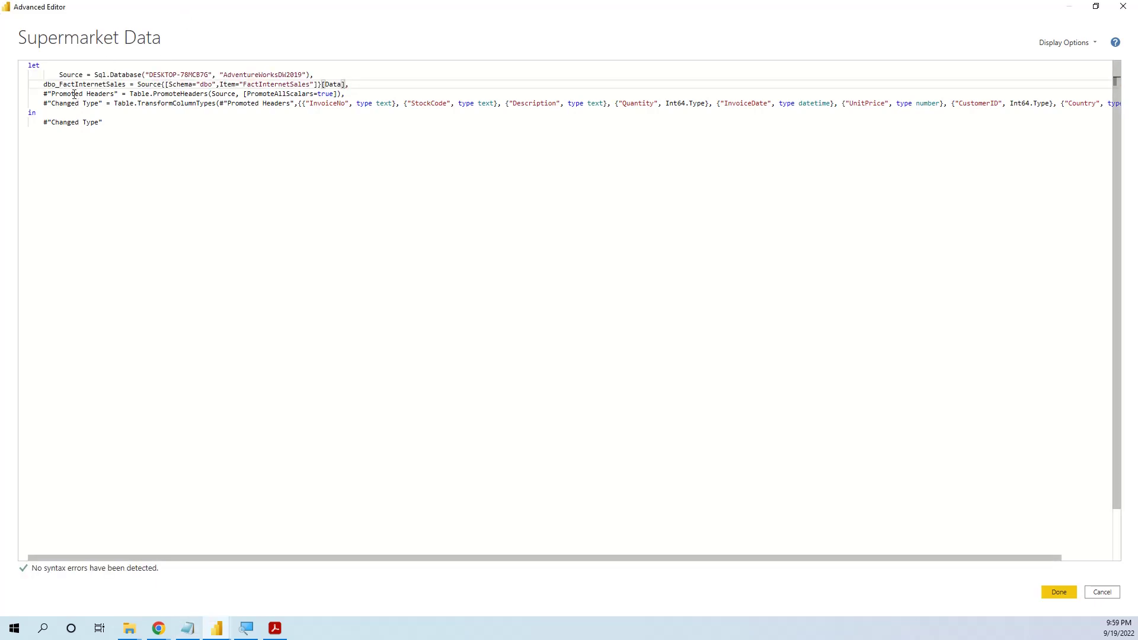
{"action": "left_click", "coordinate": [61, 78]}
{"action": "key", "text": "BackSpace"}
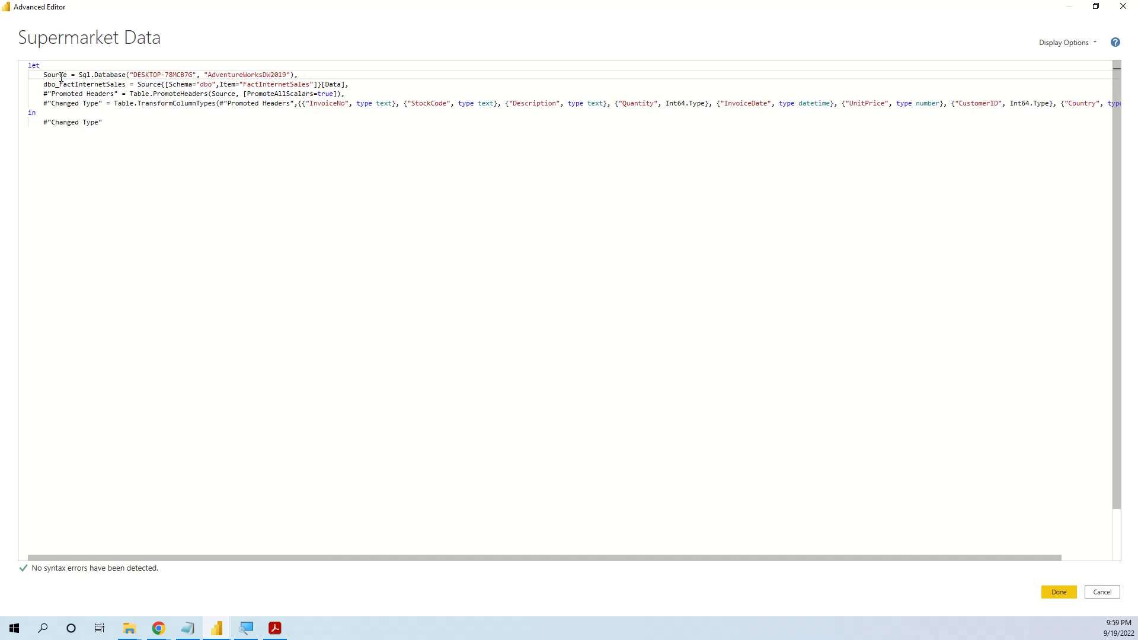
{"action": "left_click", "coordinate": [1059, 593]}
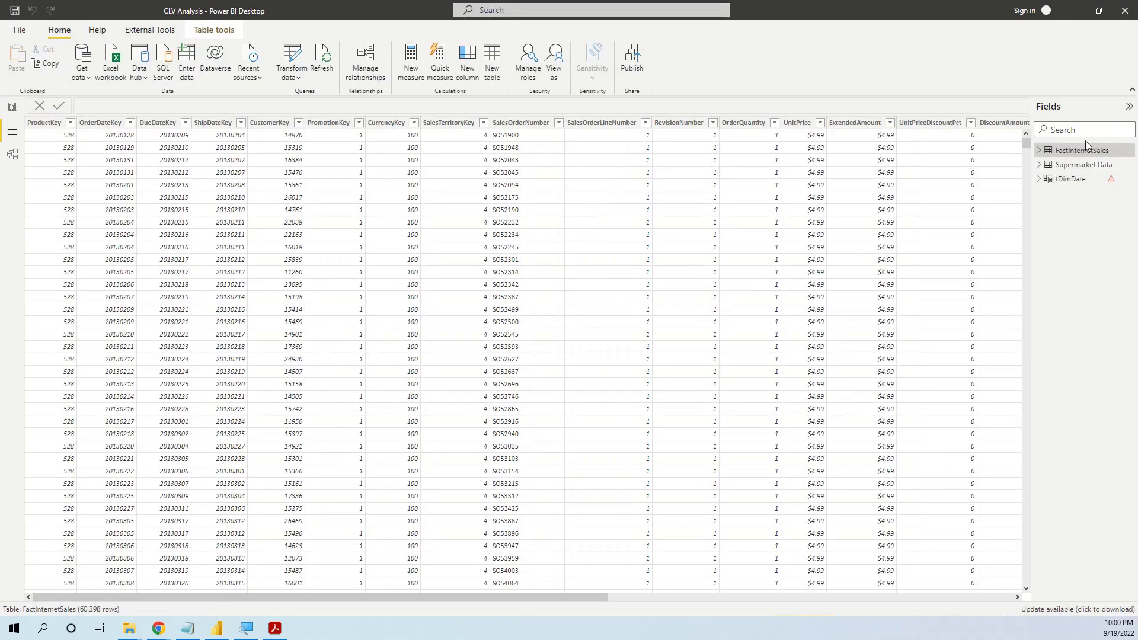
Compare Supermarket Data's 60,398 rows with FactInternetSales and inspect its Source step
{"action": "left_click", "coordinate": [1080, 166]}
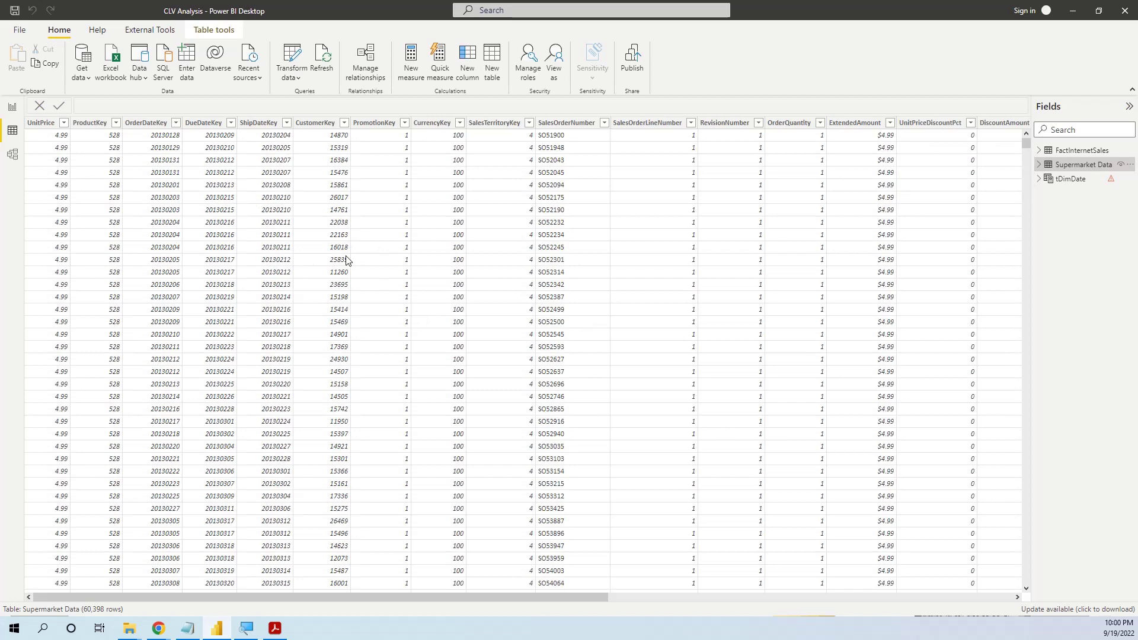
{"action": "left_click", "coordinate": [1076, 152]}
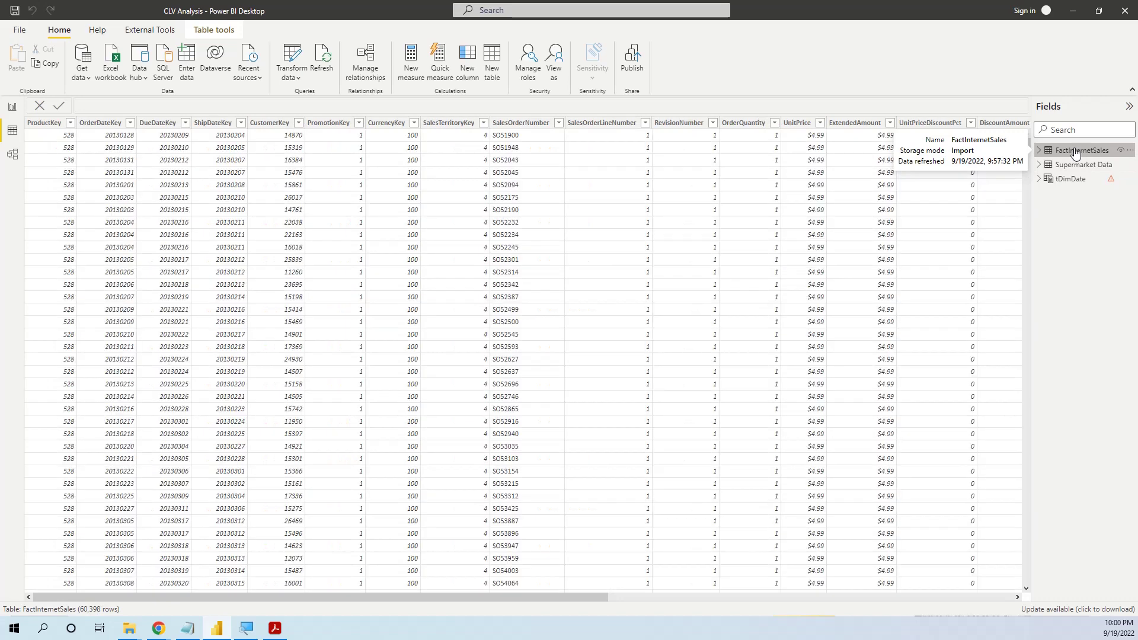
{"action": "left_click", "coordinate": [1076, 169]}
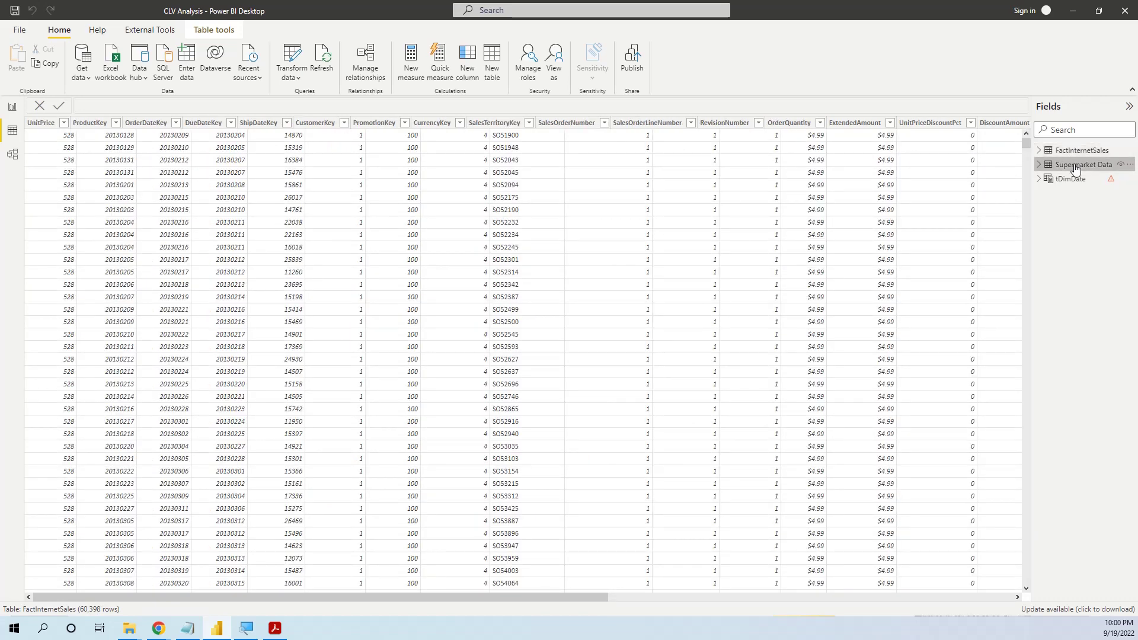
{"action": "left_click", "coordinate": [1130, 165]}
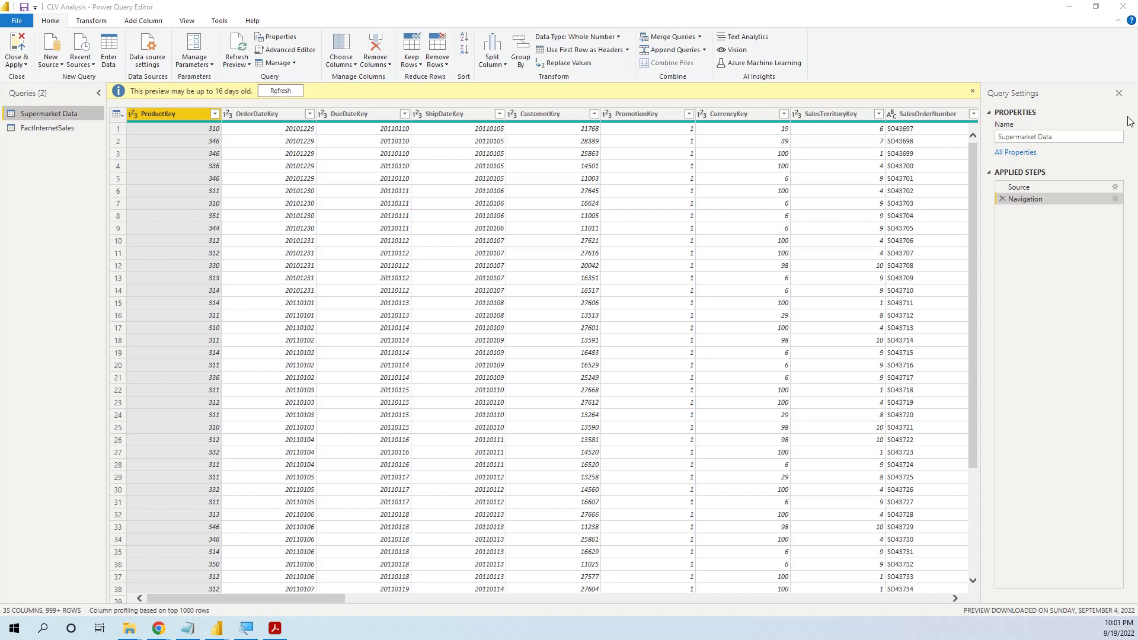
{"action": "left_click", "coordinate": [1117, 191]}
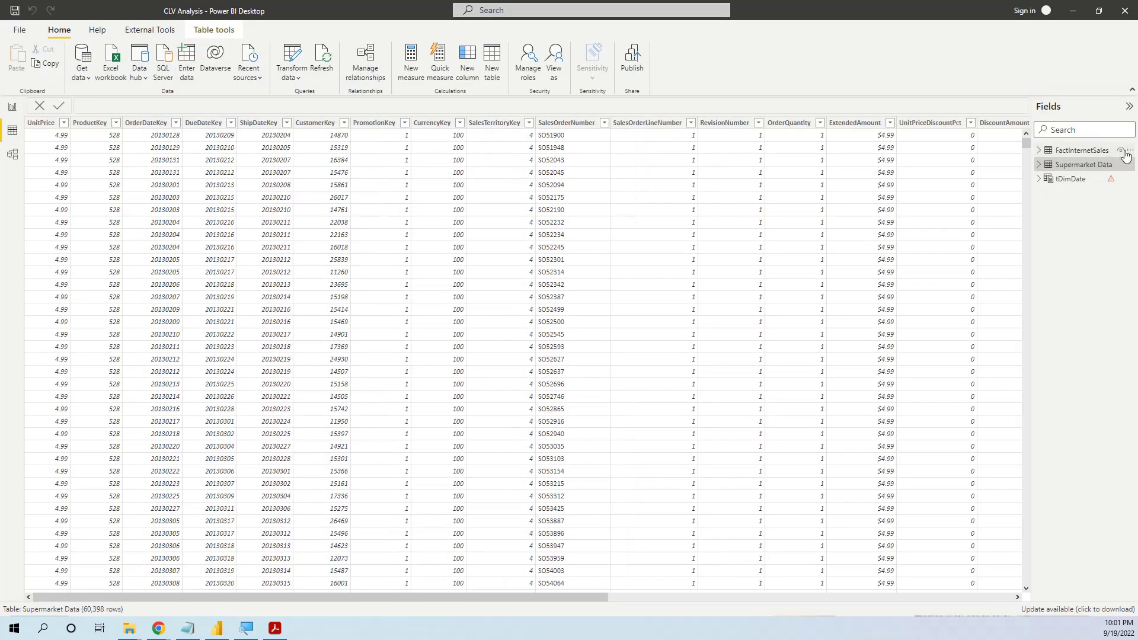
Delete the FactInternetSales table from the model and confirm with Yes
{"action": "left_click", "coordinate": [1130, 152]}
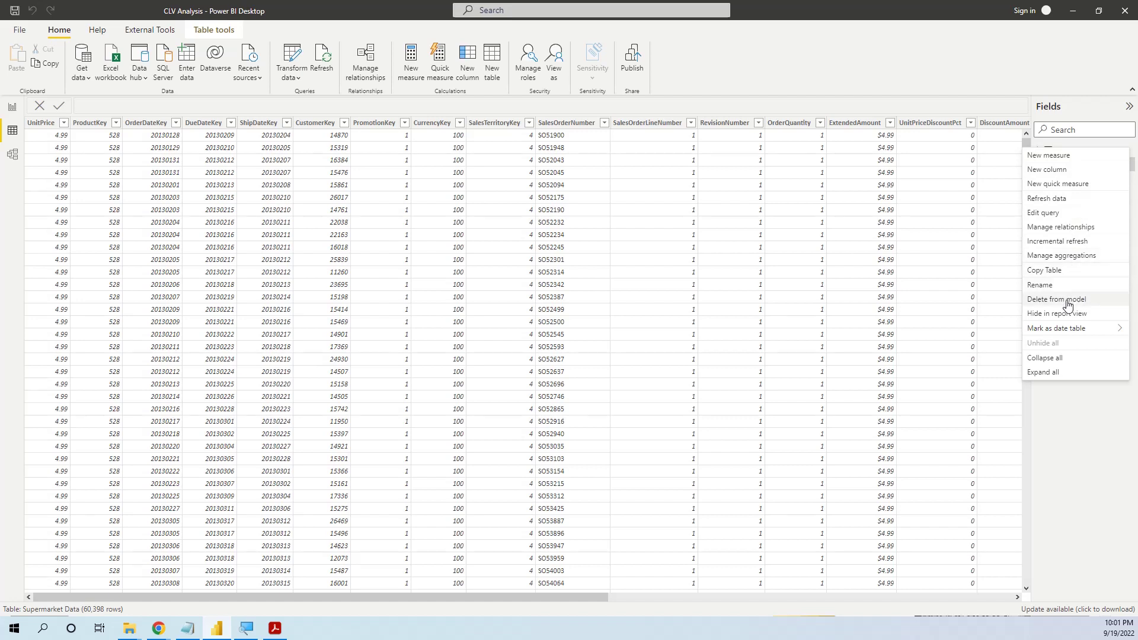
{"action": "left_click", "coordinate": [1016, 303]}
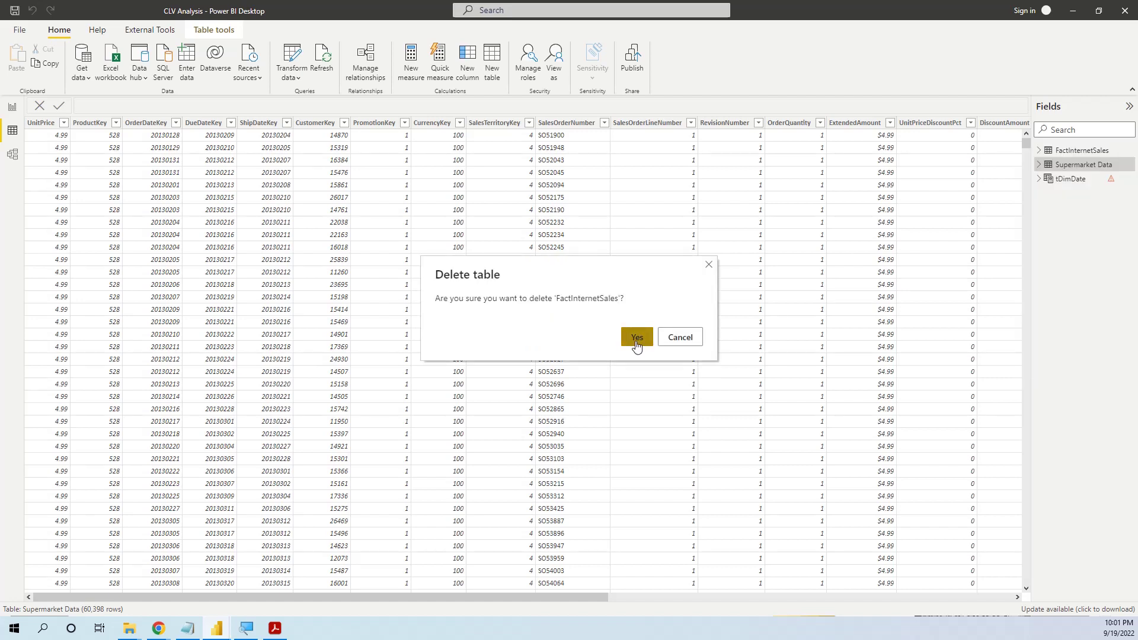
{"action": "left_click", "coordinate": [634, 338]}
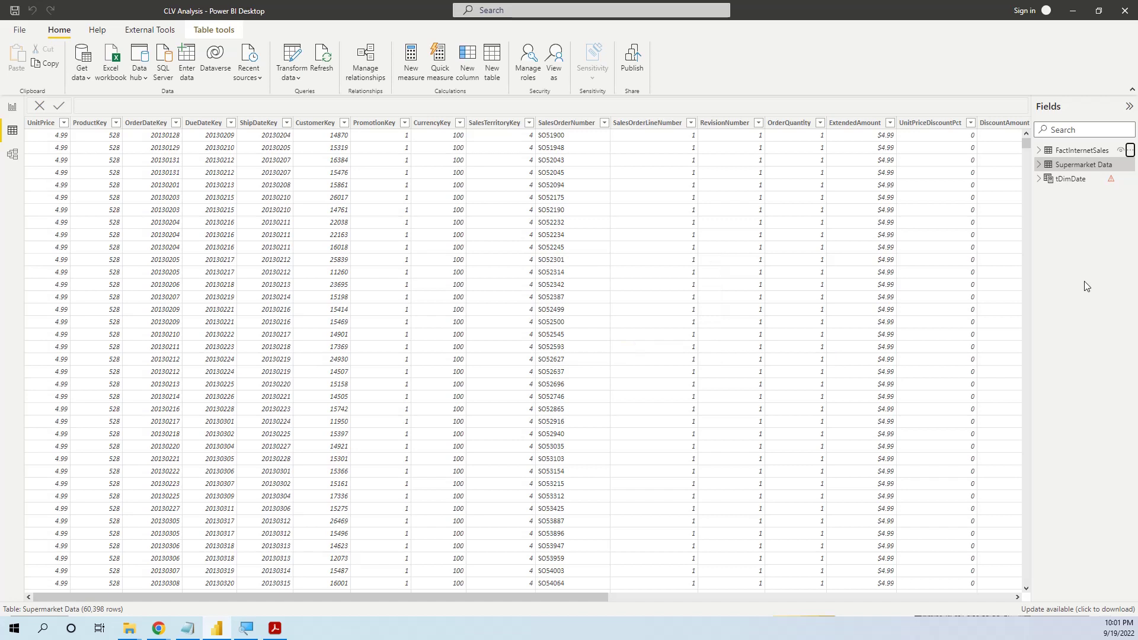
{"action": "left_click", "coordinate": [1053, 150]}
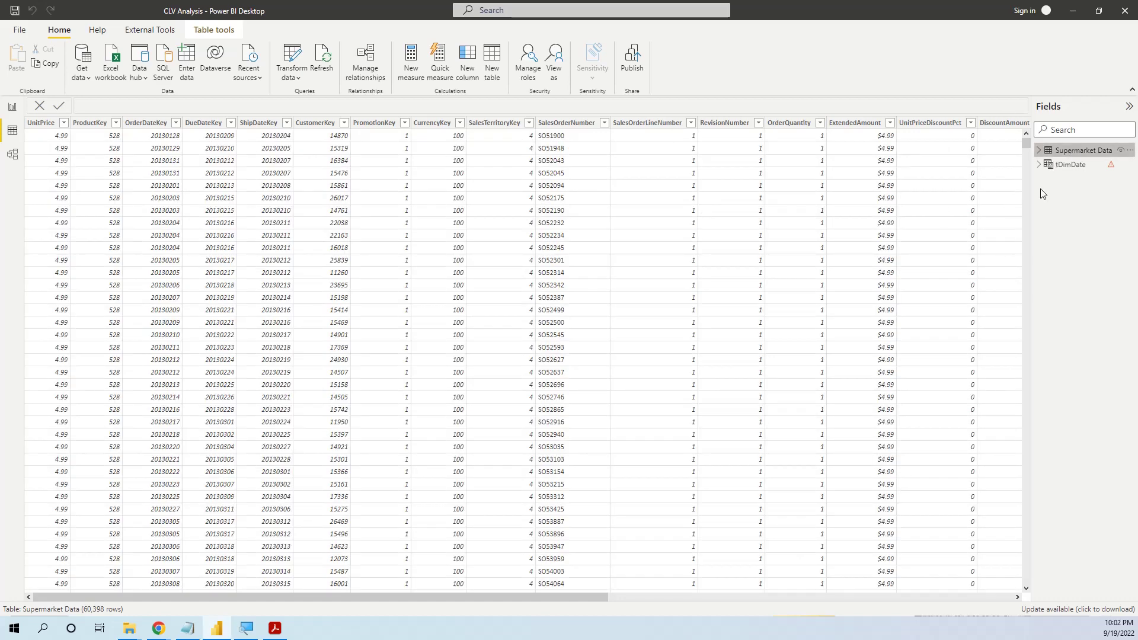
{"action": "left_click", "coordinate": [1076, 166]}
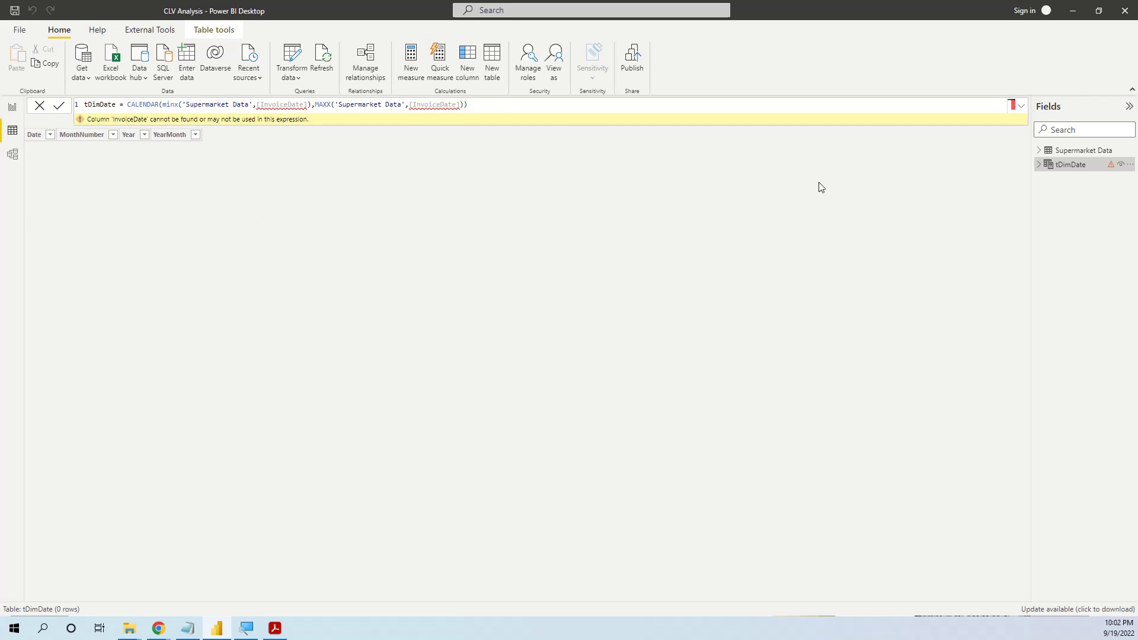
{"action": "left_click", "coordinate": [1074, 153]}
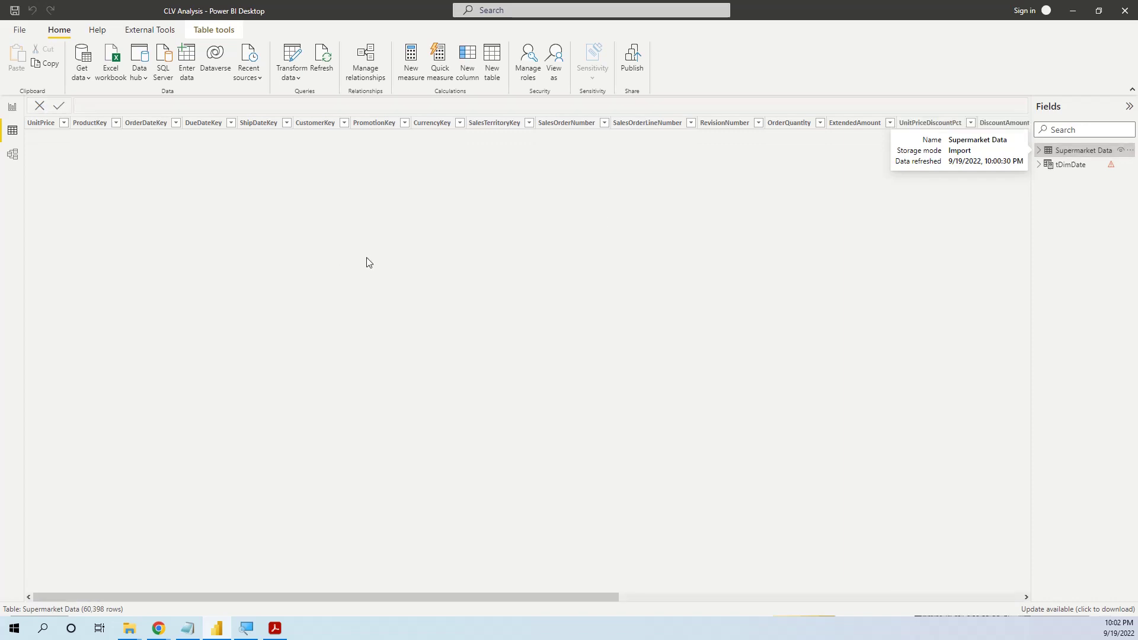